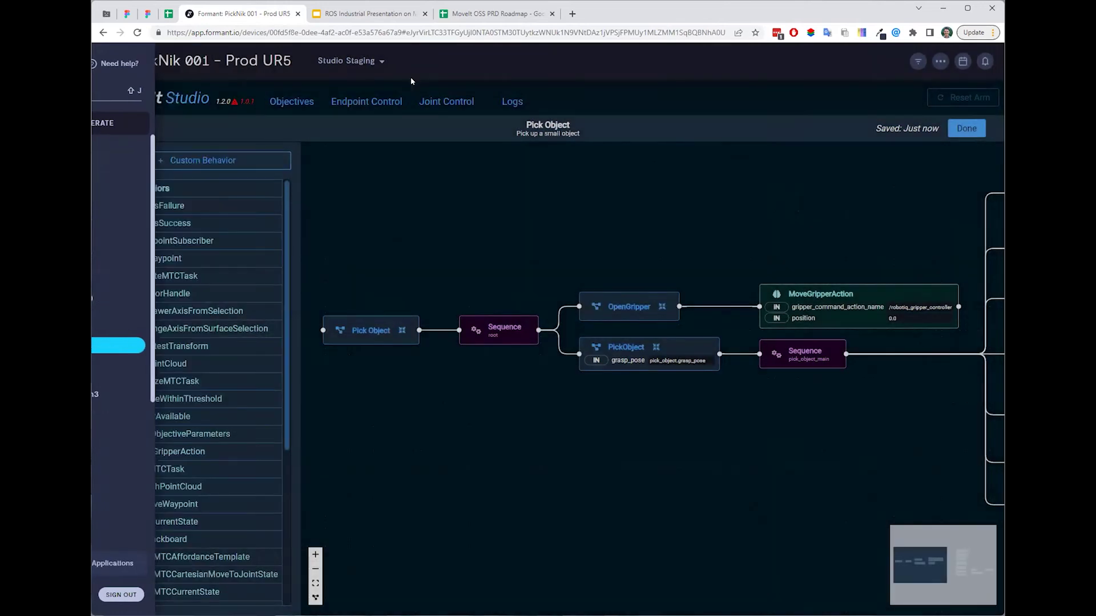
- Nudge LoadObjectiveParameters and InitializeMTCTask slightly up-left, then add and delete a trial EditWaypoint node
{"action": "scroll", "coordinate": [503, 279], "scroll_direction": "right", "scroll_amount": 5}
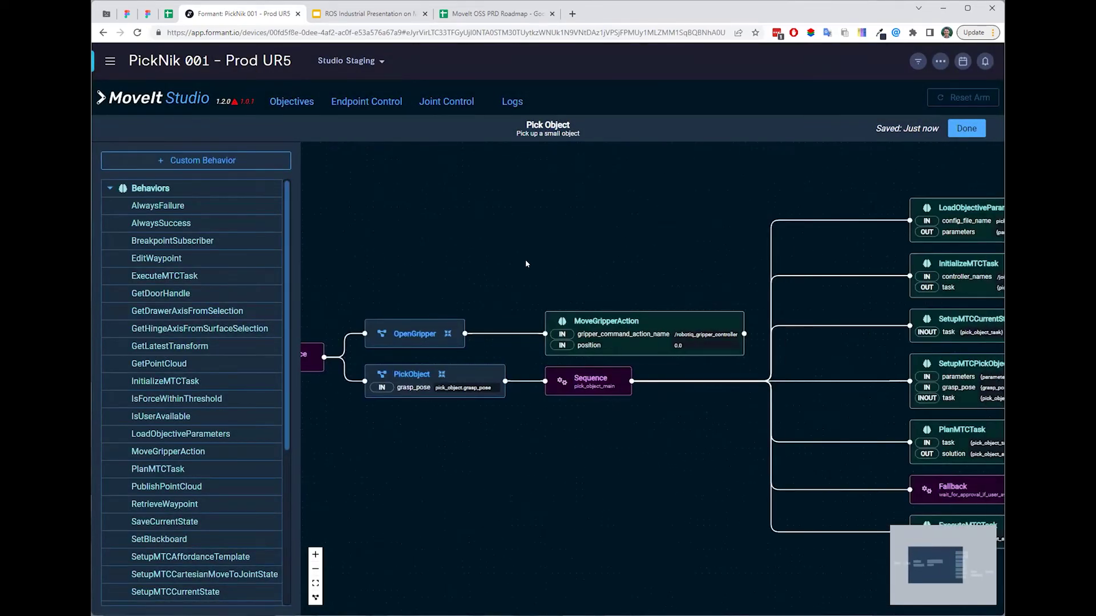
{"action": "scroll", "coordinate": [526, 263], "scroll_direction": "right", "scroll_amount": 4}
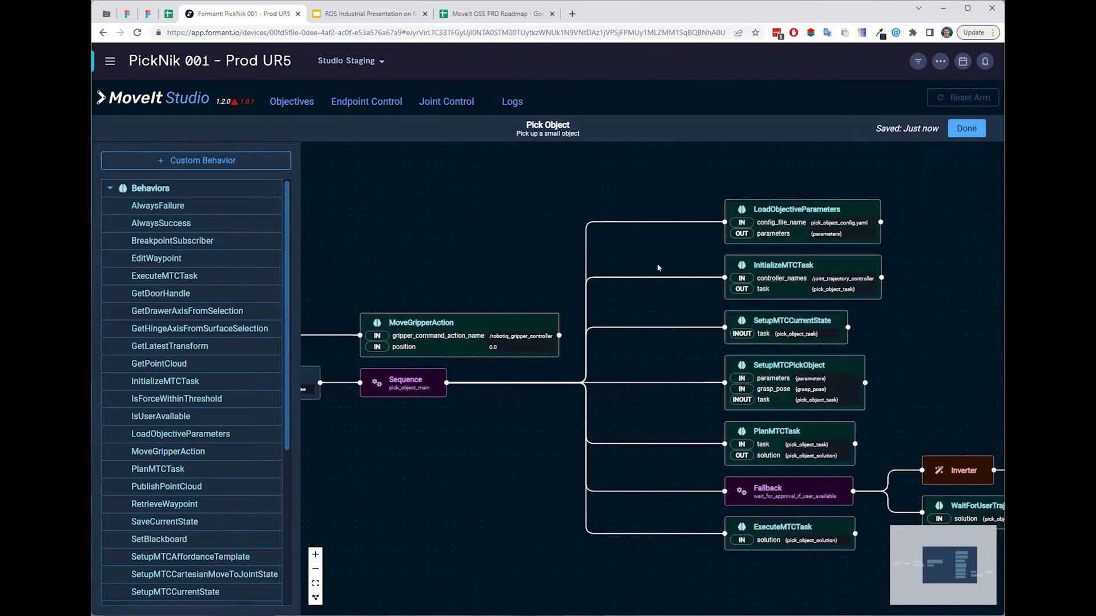
{"action": "left_click_drag", "start_coordinate": [777, 206], "coordinate": [754, 198]}
{"action": "left_click_drag", "start_coordinate": [753, 264], "coordinate": [741, 260]}
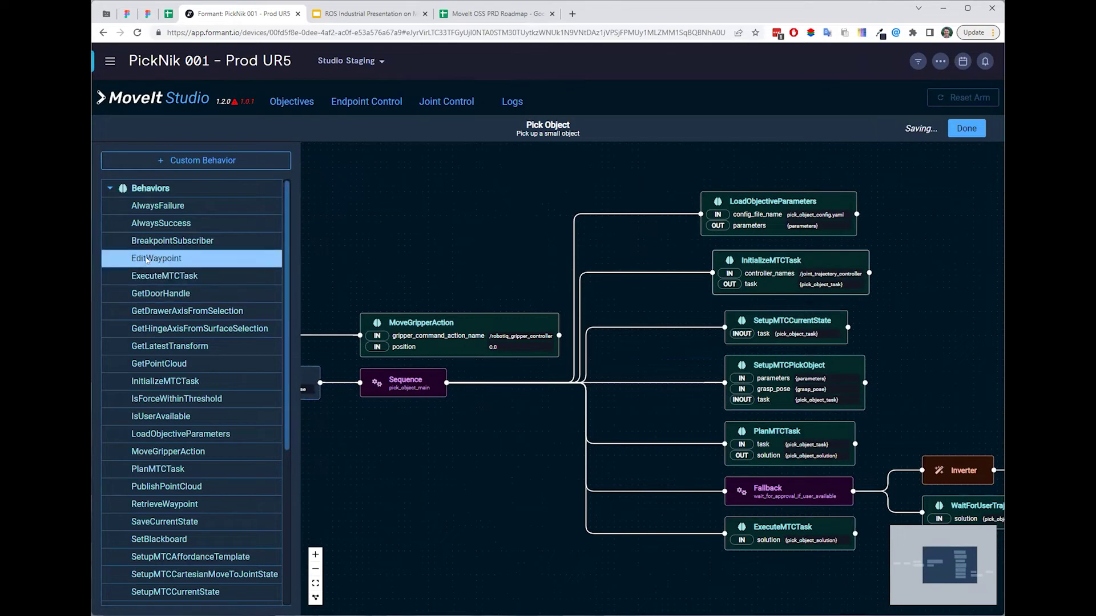
{"action": "left_click_drag", "start_coordinate": [209, 255], "coordinate": [508, 177]}
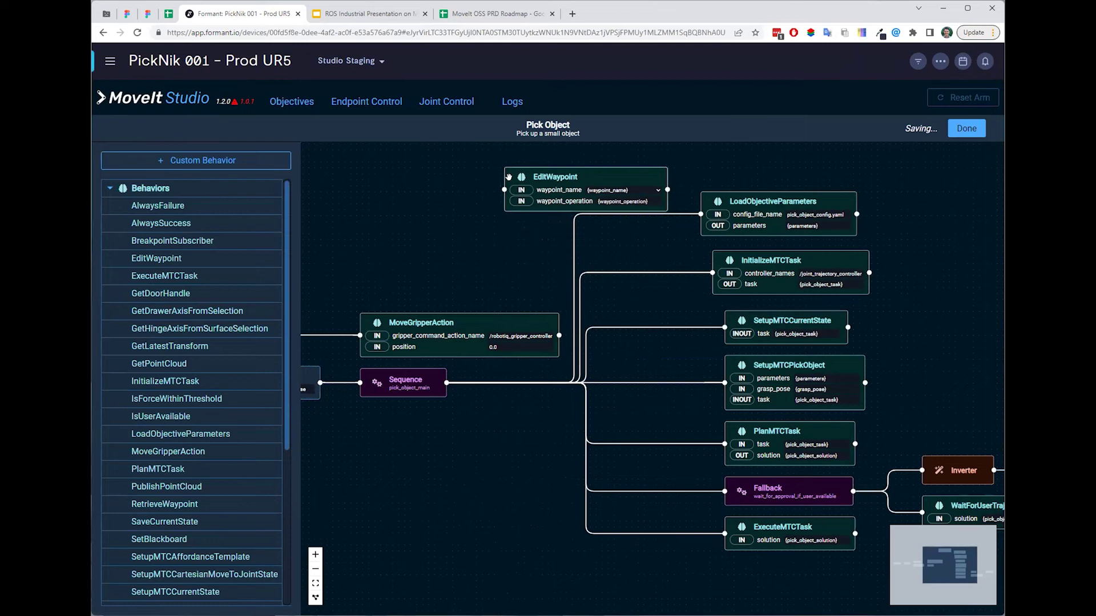
{"action": "key", "text": "Delete"}
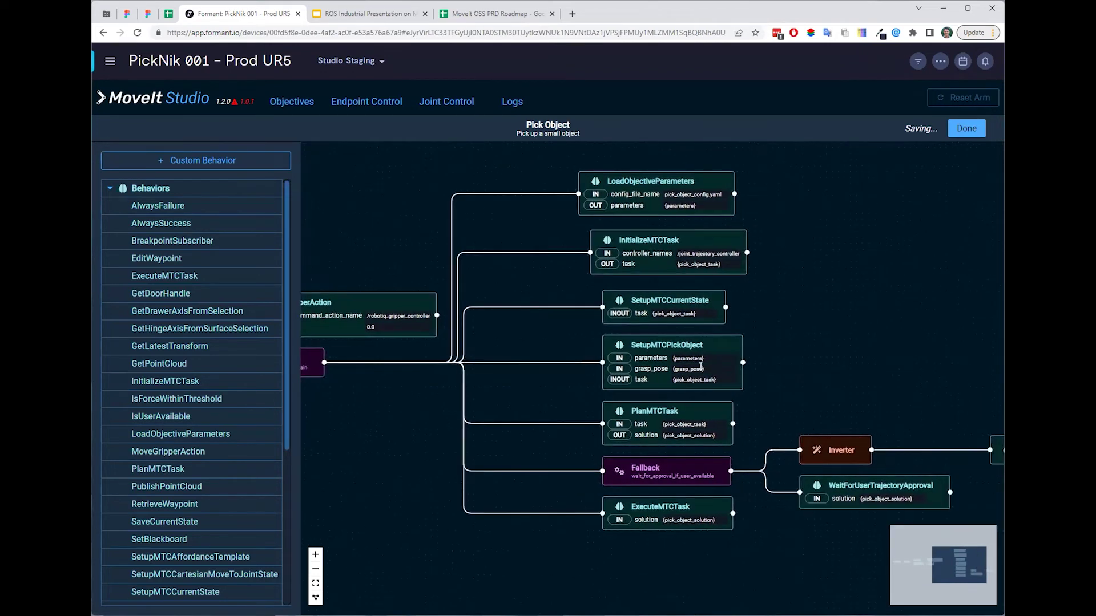
- Inspect the ports of the SetupMTCPickObject, InitializeMTCTask and Fallback nodes
{"action": "left_click", "coordinate": [662, 347]}
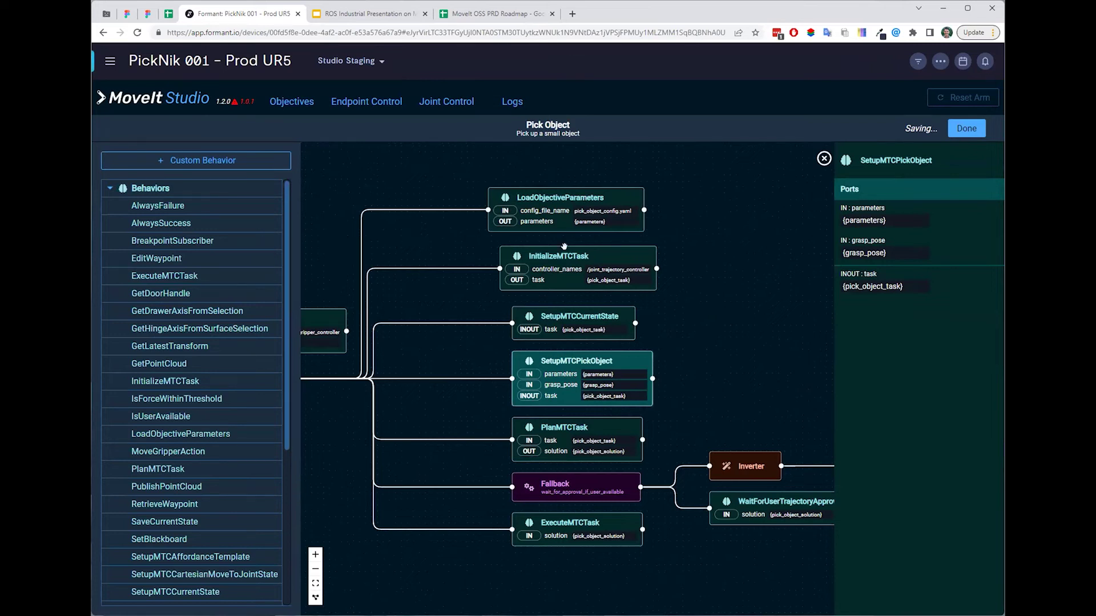
{"action": "left_click", "coordinate": [546, 279]}
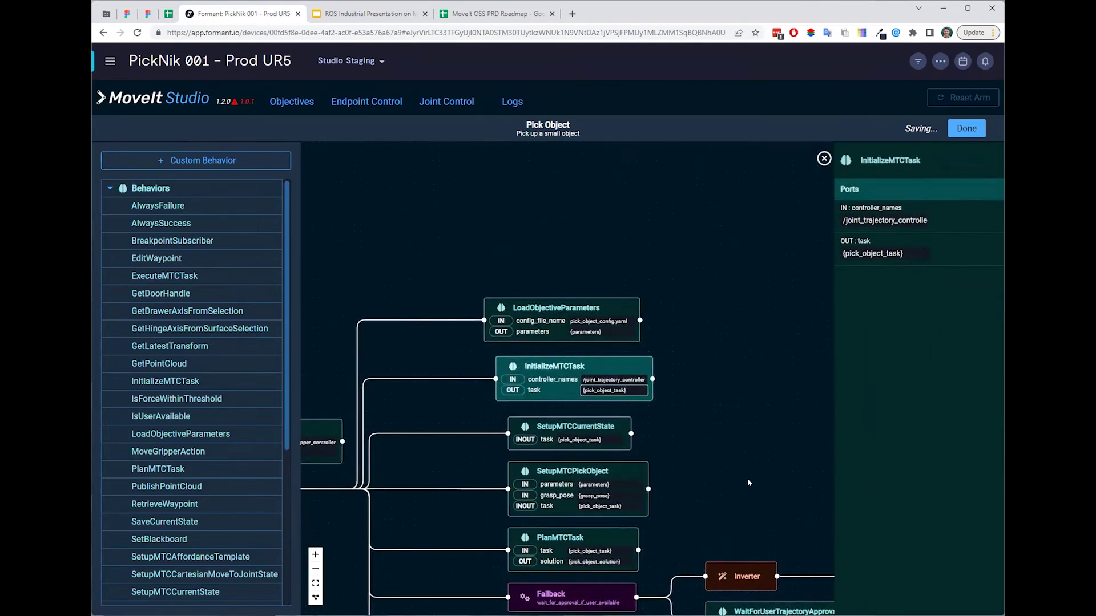
{"action": "left_click", "coordinate": [523, 479]}
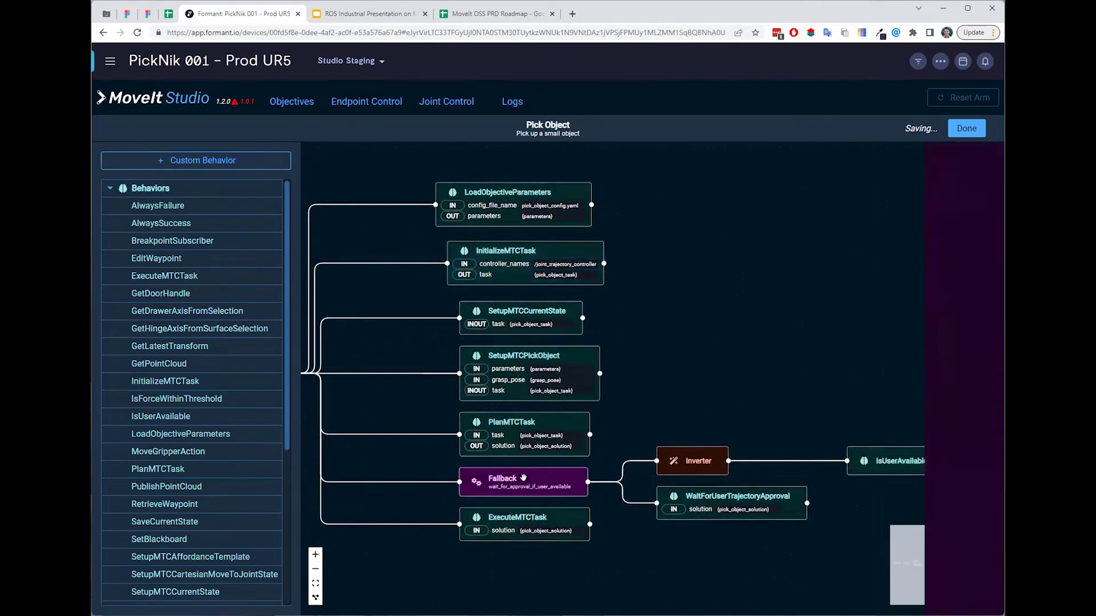
{"action": "scroll", "coordinate": [148, 470], "scroll_direction": "down", "scroll_amount": 5}
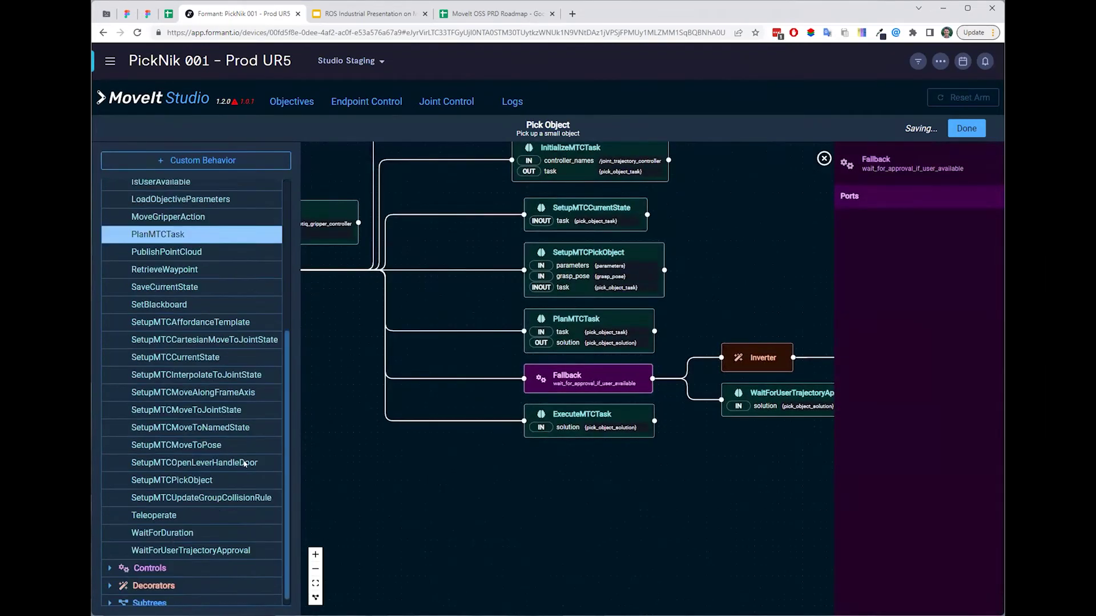
- Place and delete a trial IfThenElse control node, then finish editing the tree
{"action": "left_click", "coordinate": [108, 561]}
{"action": "scroll", "coordinate": [154, 513], "scroll_direction": "down", "scroll_amount": 3}
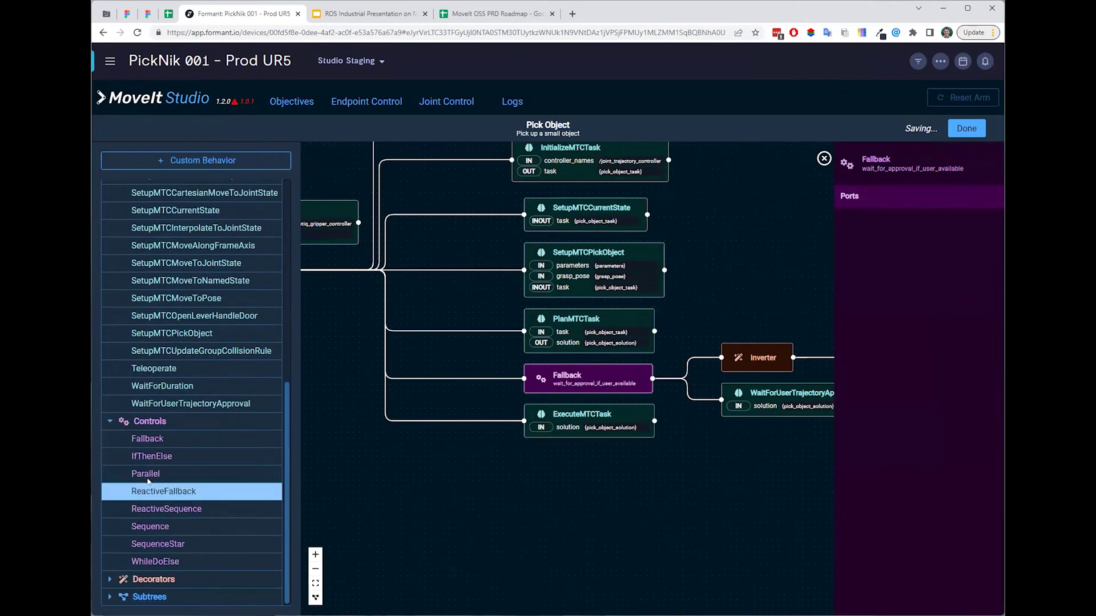
{"action": "left_click_drag", "start_coordinate": [523, 474], "coordinate": [524, 472]}
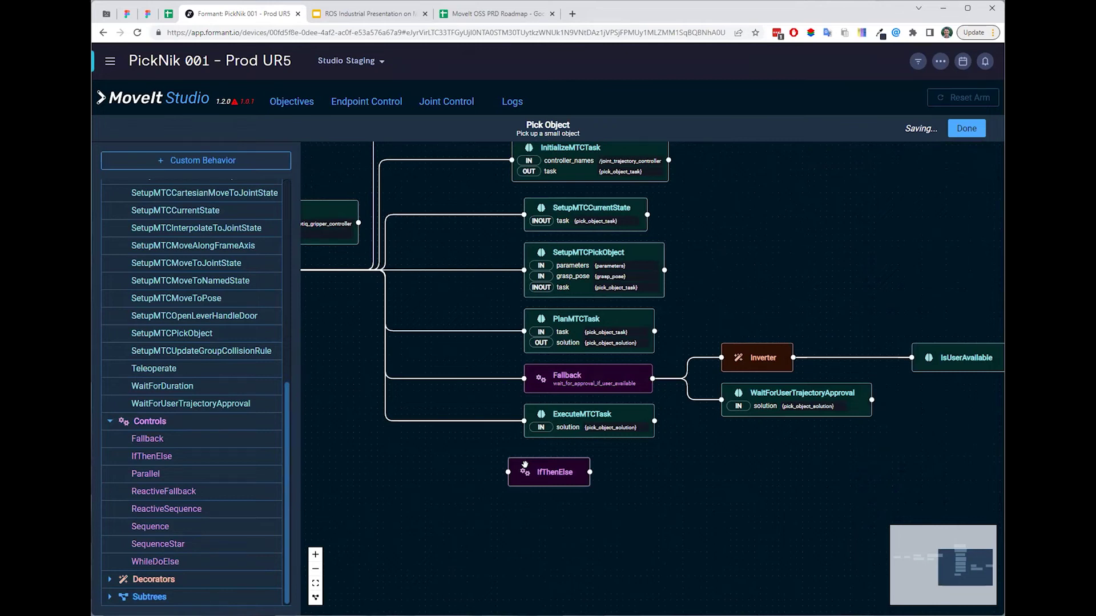
{"action": "key", "text": "Delete"}
{"action": "left_click_drag", "start_coordinate": [526, 497], "coordinate": [555, 587]}
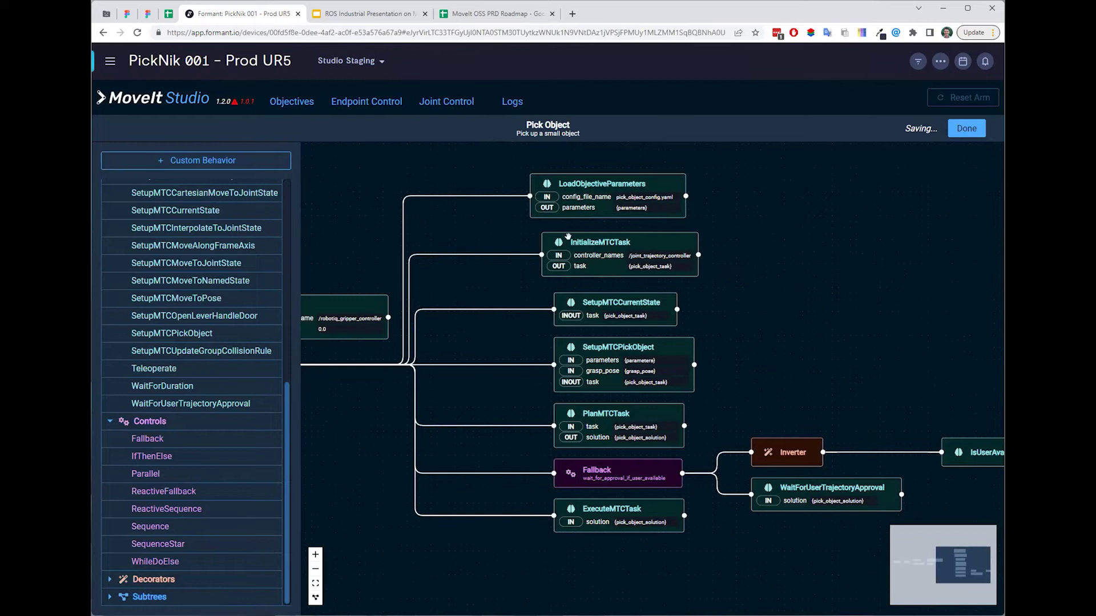
{"action": "left_click", "coordinate": [958, 130]}
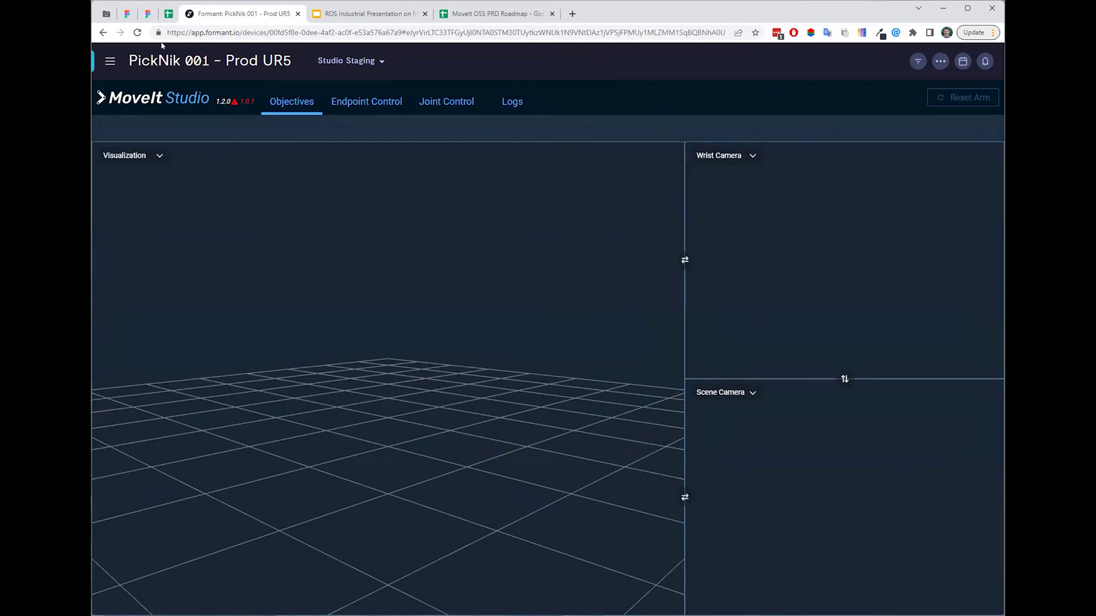
- Reload the robot page and take control of the UR5 from the other user
{"action": "left_click", "coordinate": [140, 33]}
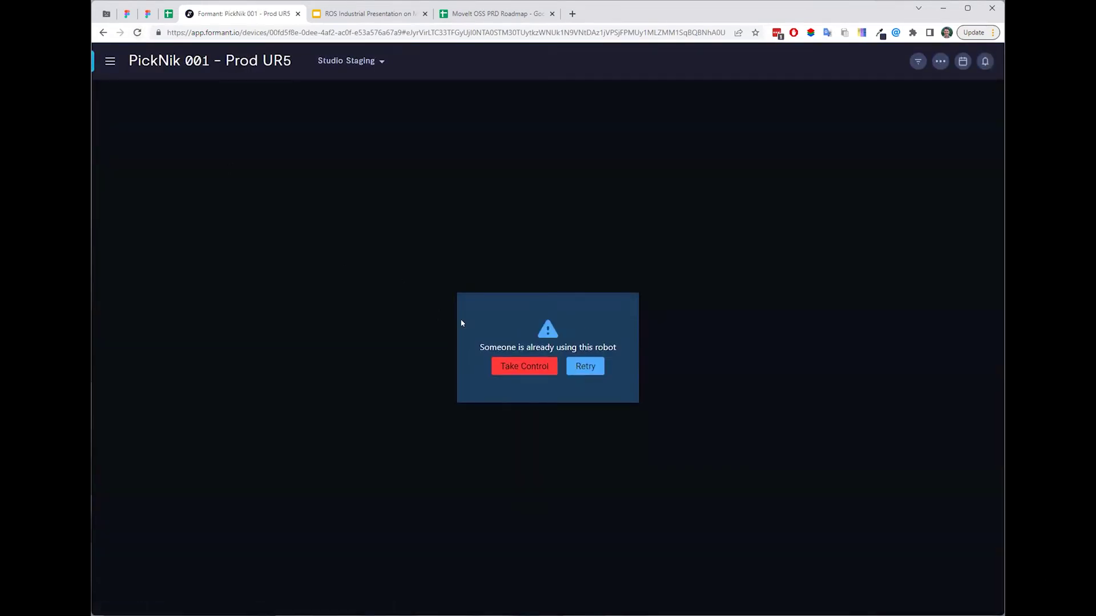
{"action": "left_click", "coordinate": [517, 369]}
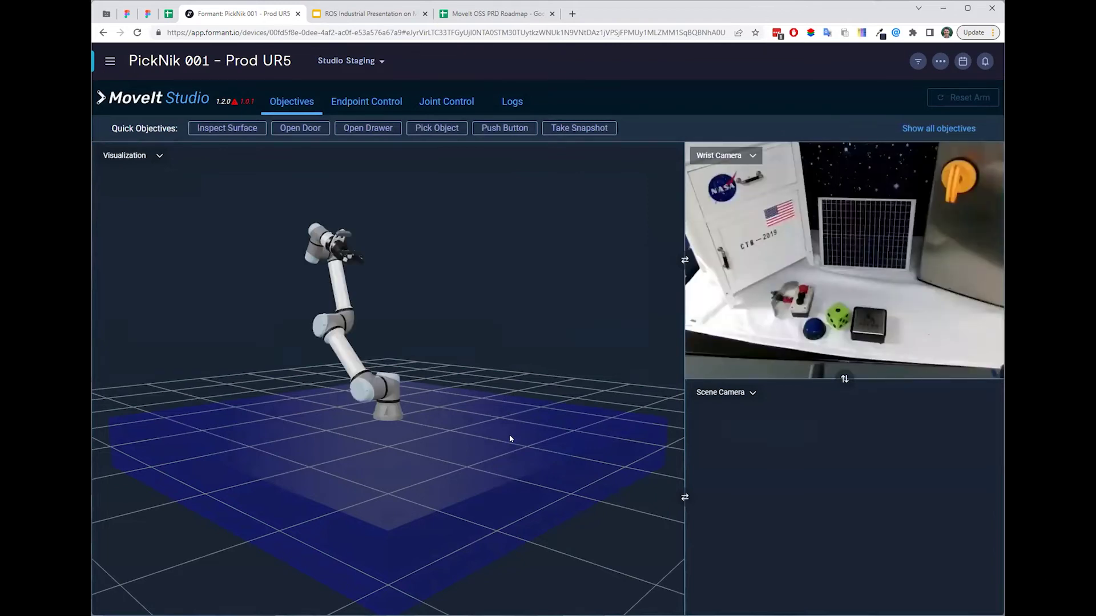
- Capture an obstacle snapshot point cloud with Take Snapshot, then switch to Endpoint Control
{"action": "left_click_drag", "start_coordinate": [477, 367], "coordinate": [636, 158]}
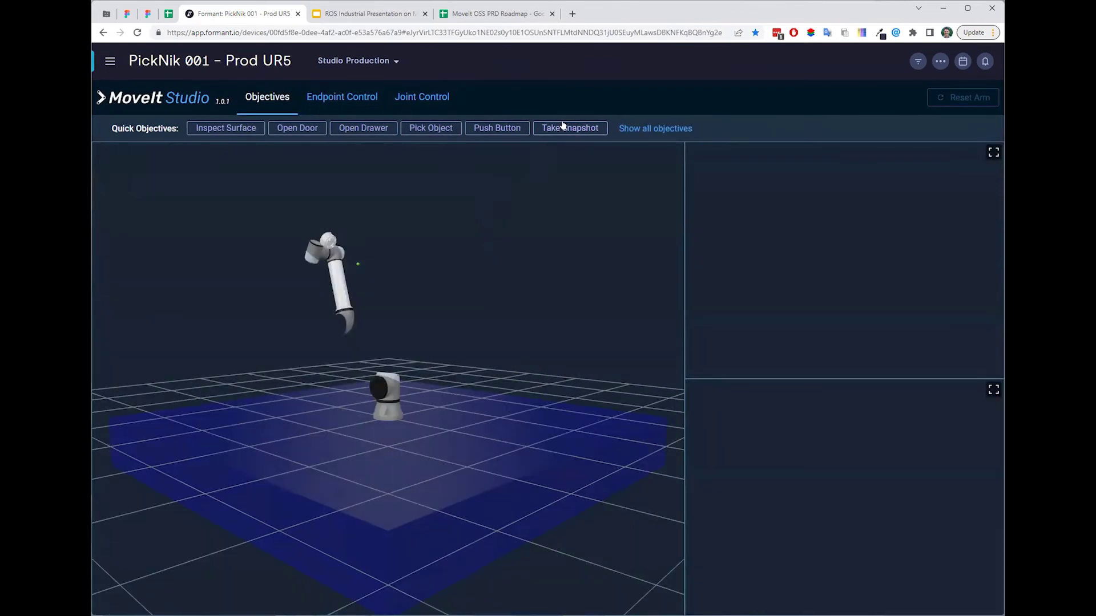
{"action": "left_click", "coordinate": [562, 127]}
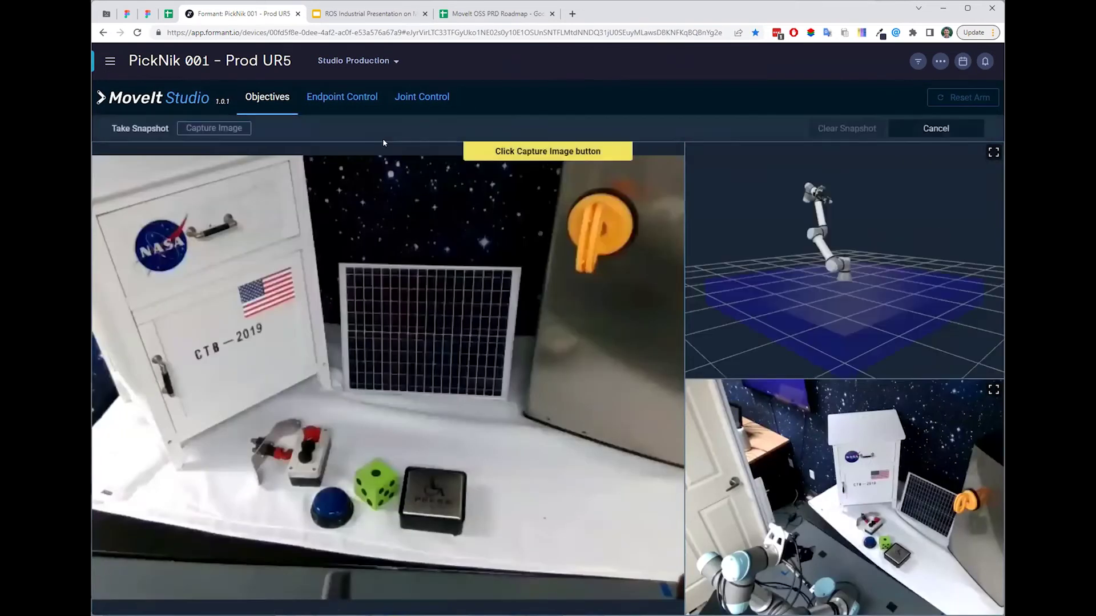
{"action": "left_click", "coordinate": [216, 129]}
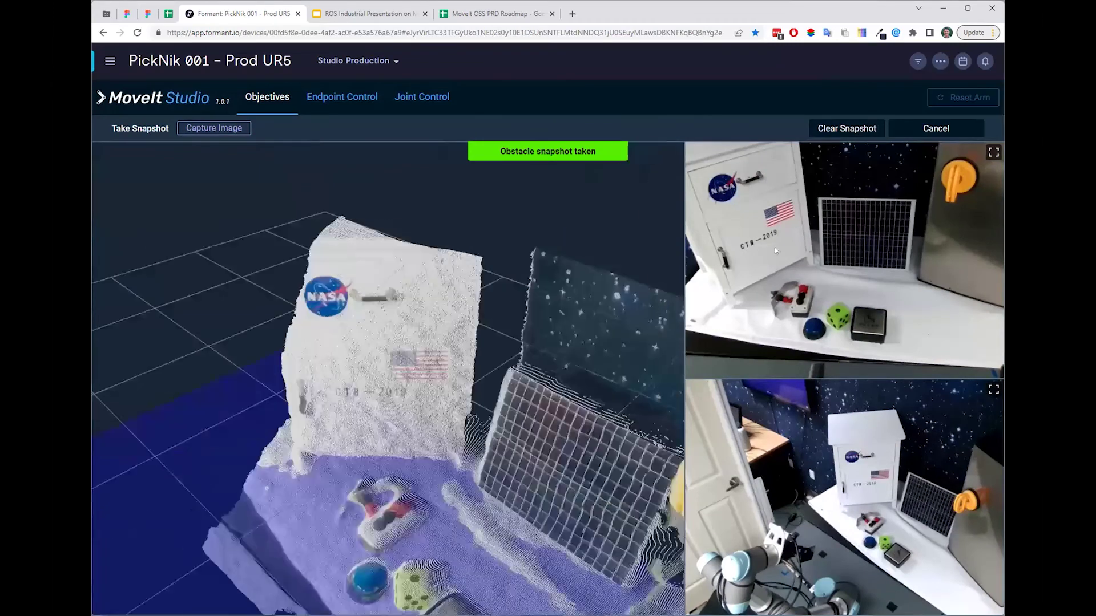
{"action": "left_click", "coordinate": [952, 133]}
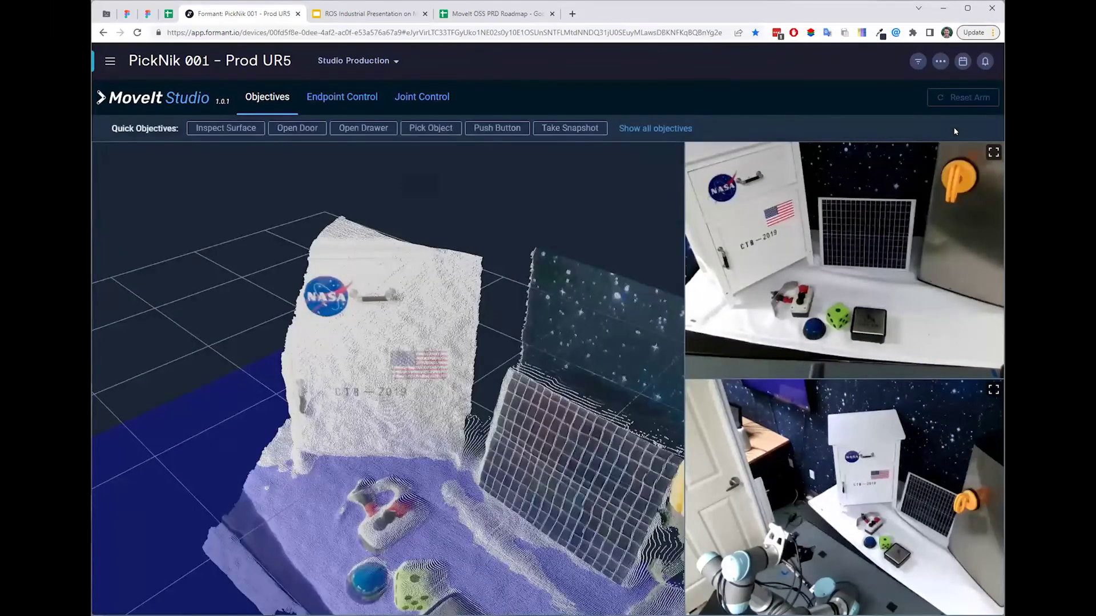
{"action": "left_click", "coordinate": [350, 106]}
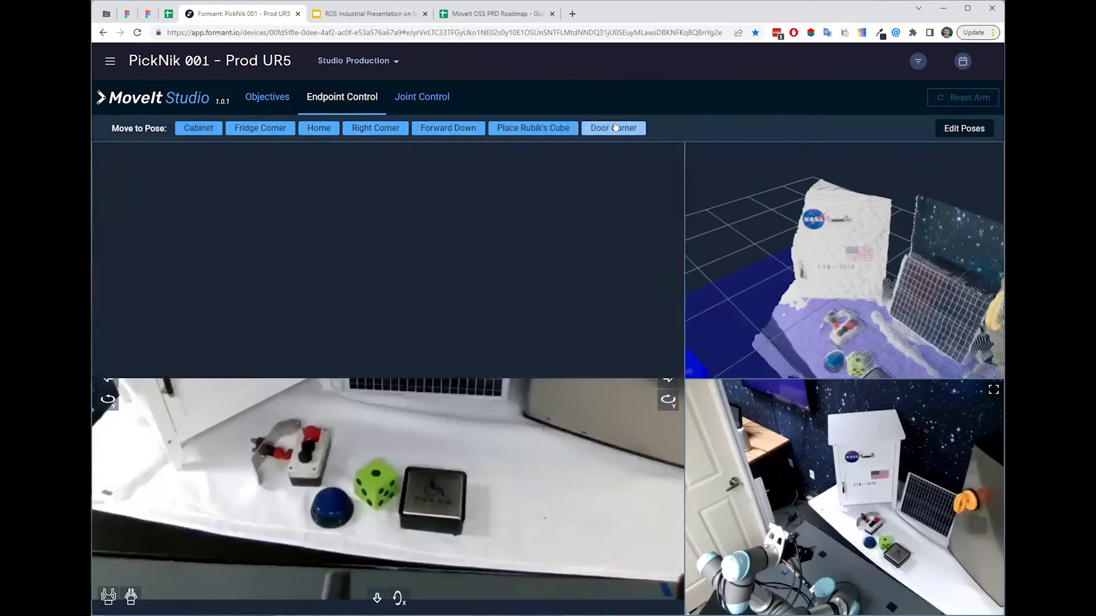
- Move the arm to Door Corner, then run Open Door > Lever Handle > Push Door on the marked handle
{"action": "left_click", "coordinate": [616, 128]}
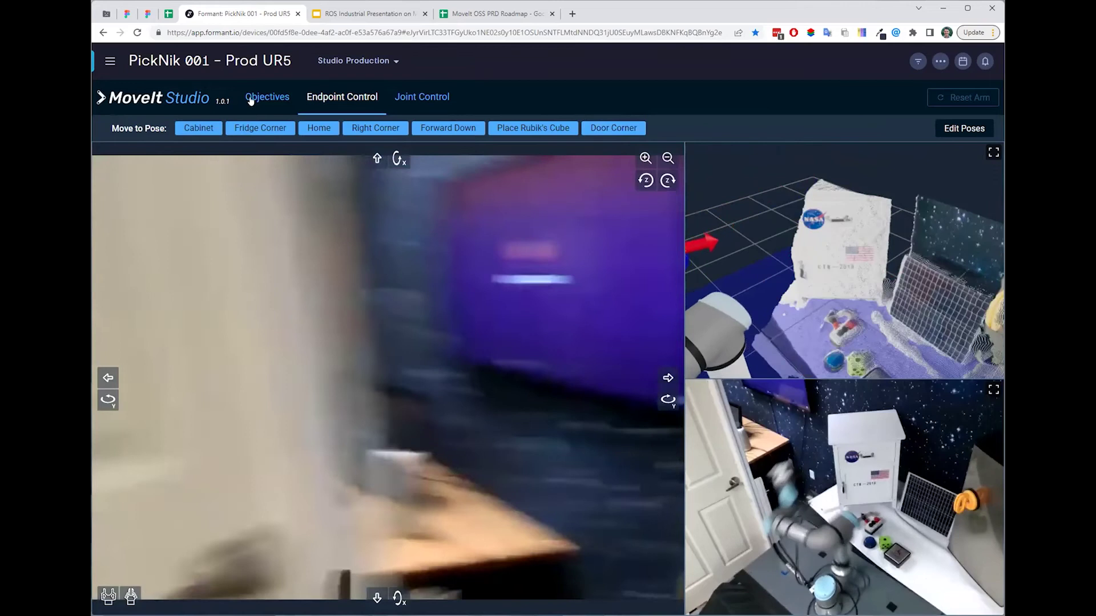
{"action": "left_click", "coordinate": [251, 98]}
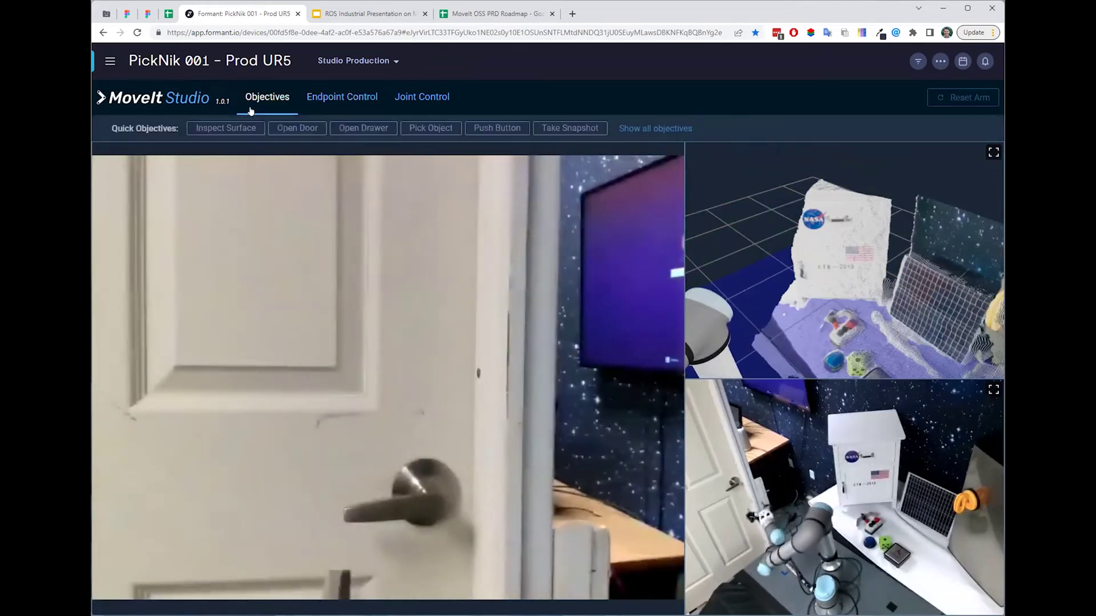
{"action": "left_click", "coordinate": [317, 131]}
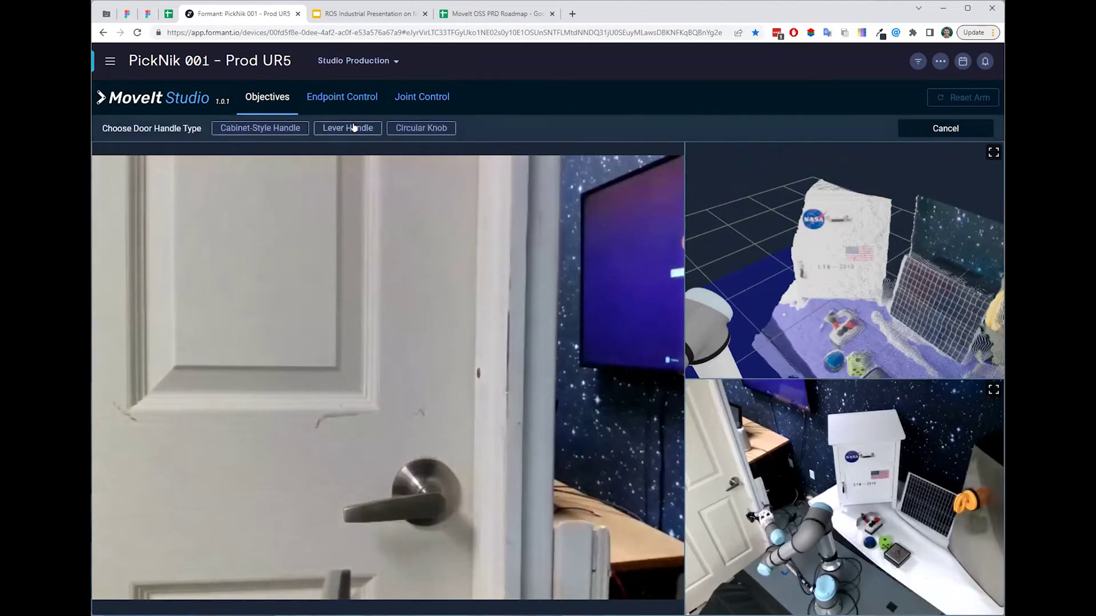
{"action": "left_click", "coordinate": [342, 129]}
{"action": "left_click", "coordinate": [254, 128]}
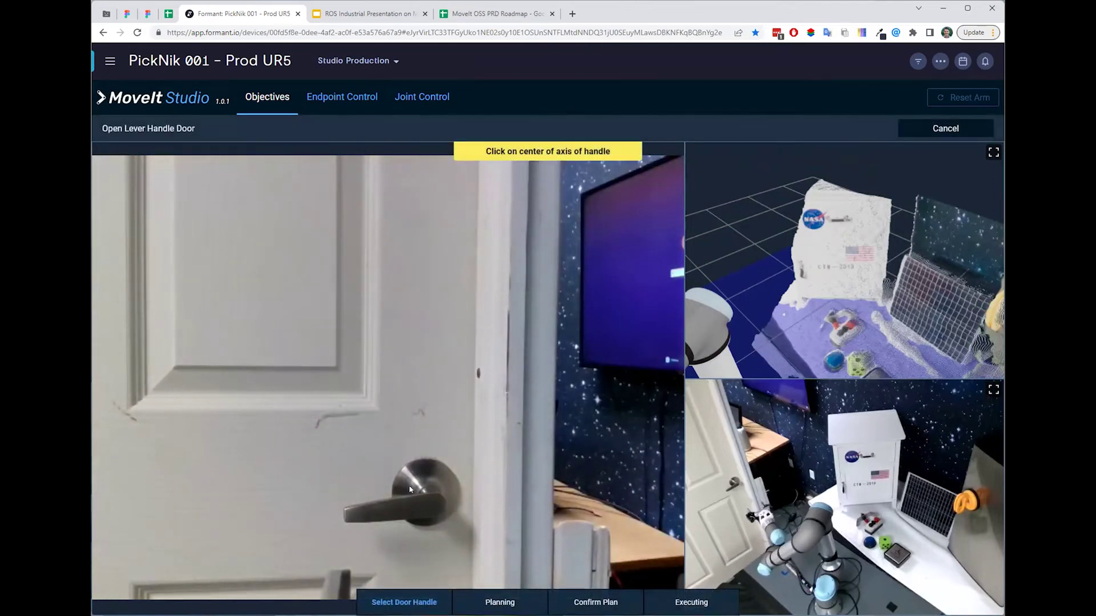
{"action": "left_click", "coordinate": [432, 500]}
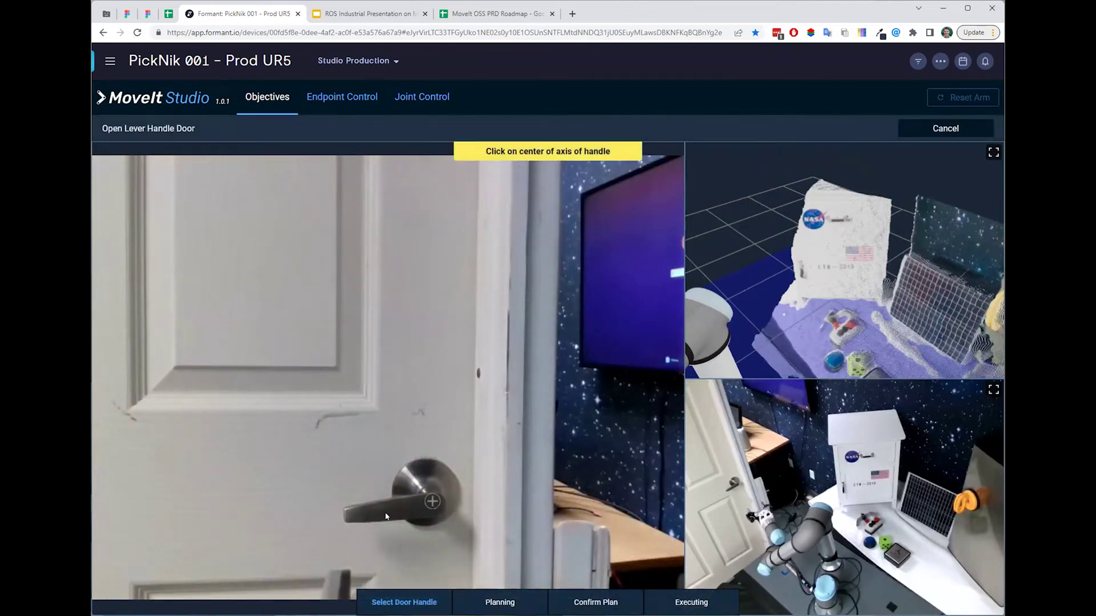
{"action": "left_click", "coordinate": [349, 514]}
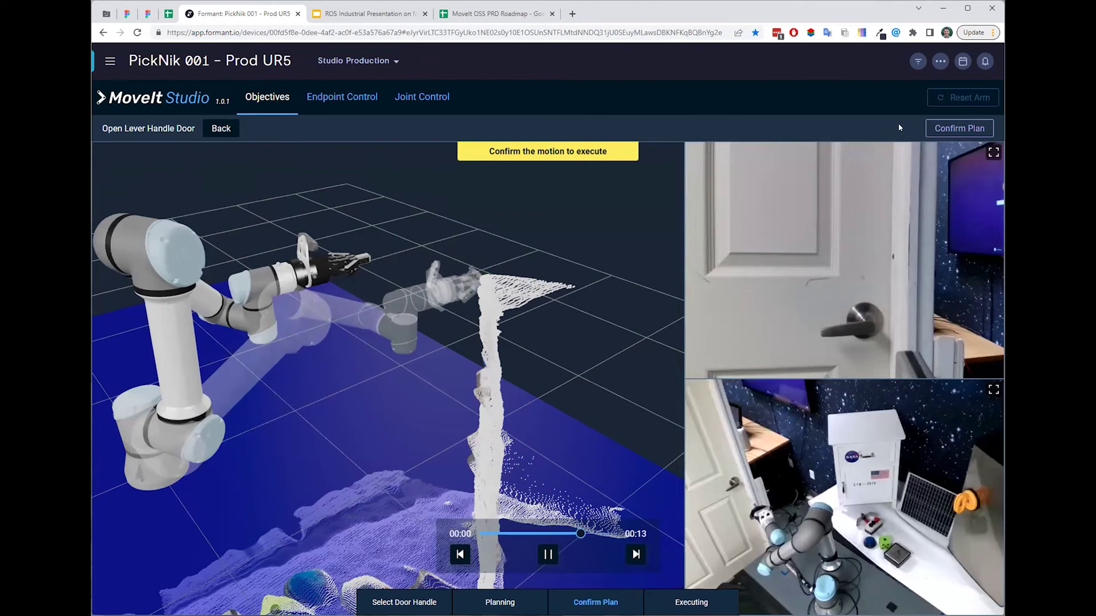
{"action": "left_click", "coordinate": [938, 126]}
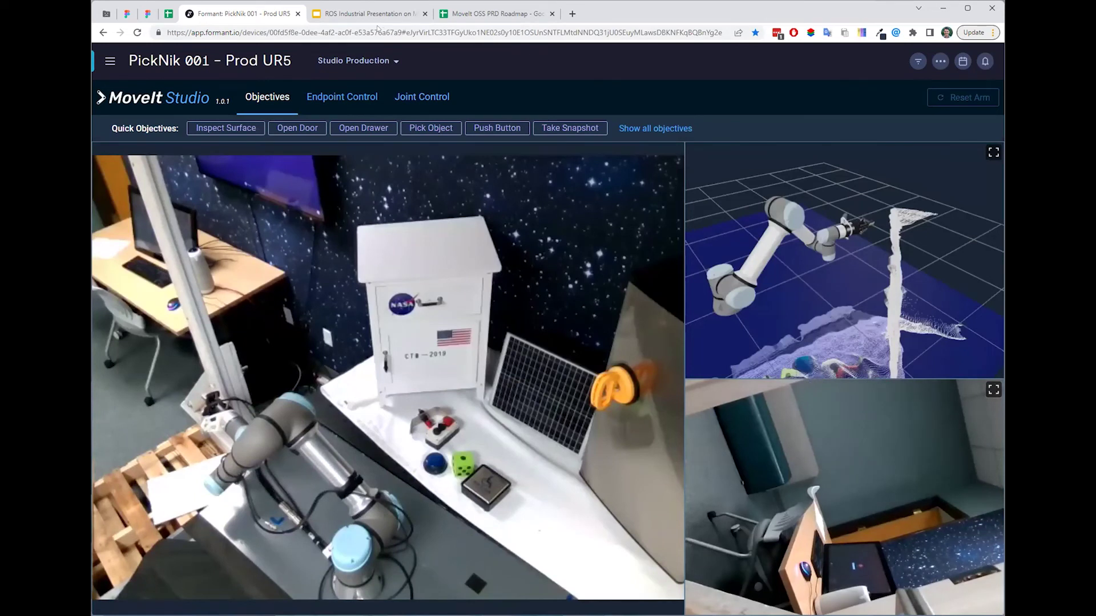
- Present the ROS Industrial deck as a fullscreen slideshow and advance one slide
{"action": "left_click", "coordinate": [377, 15]}
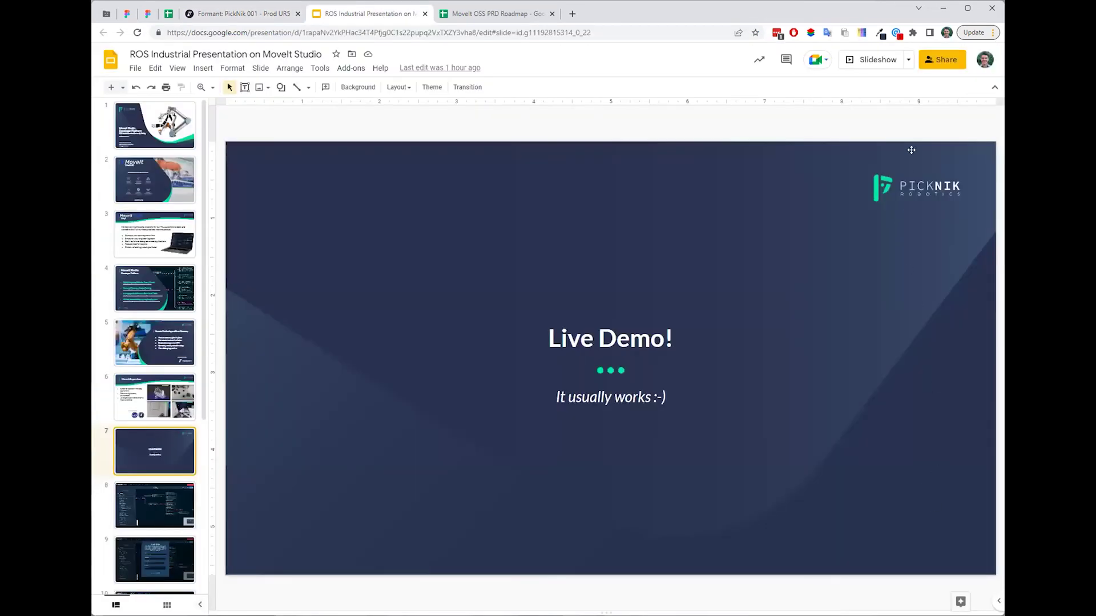
{"action": "left_click", "coordinate": [868, 64]}
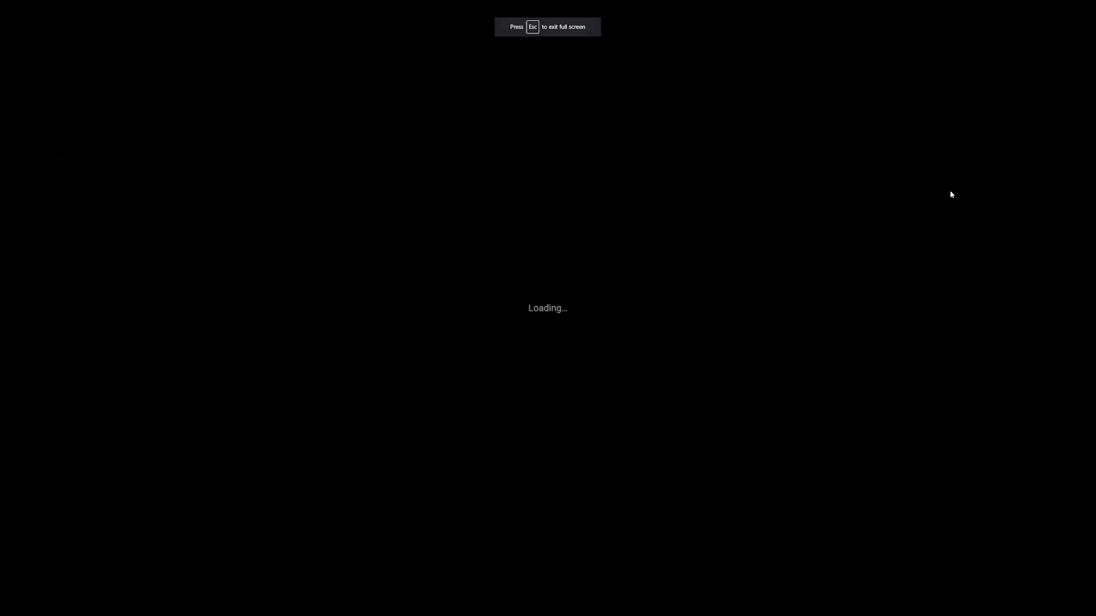
{"action": "key", "text": "Right"}
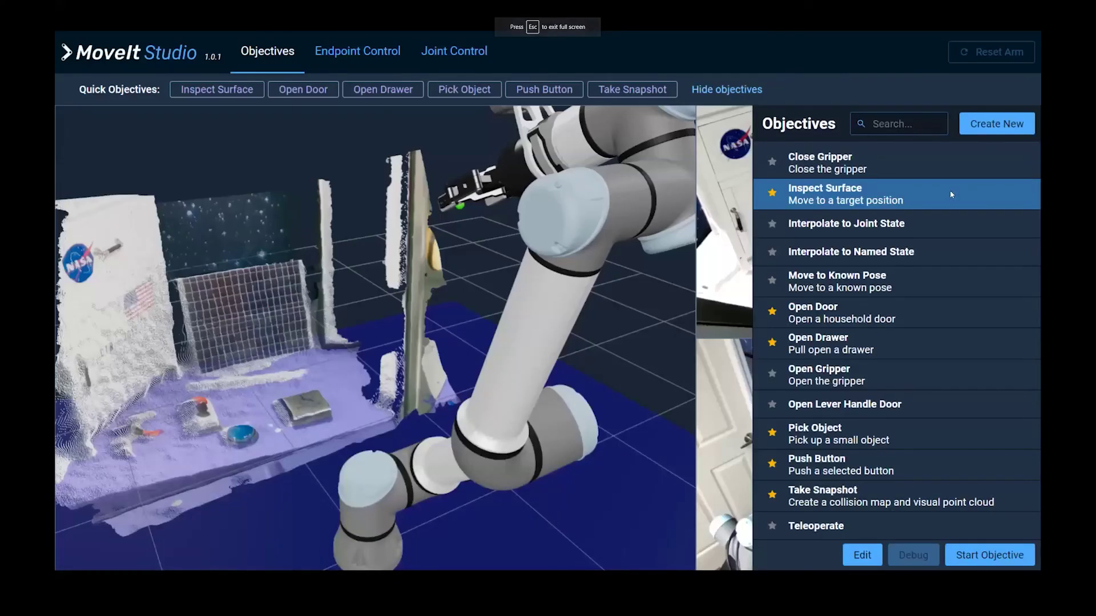